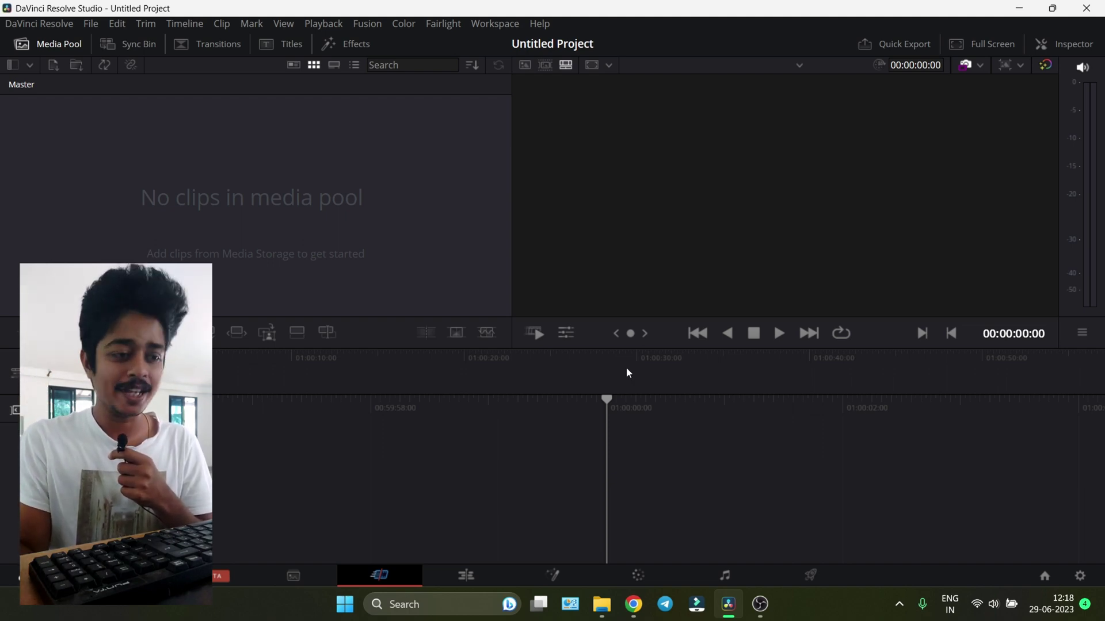
# Switch to Chrome and bring the Reactor 3 announcement's REACTOR-INSTALLER.LUA download section into view
pyautogui.click(633, 604)
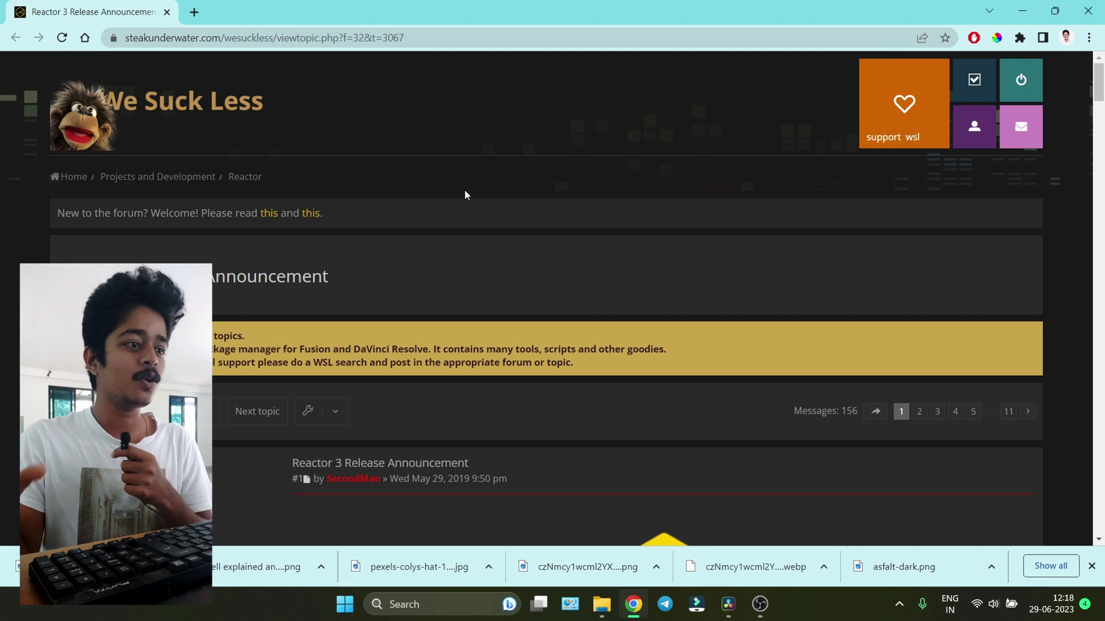
pyautogui.scroll(-4, 464, 195)
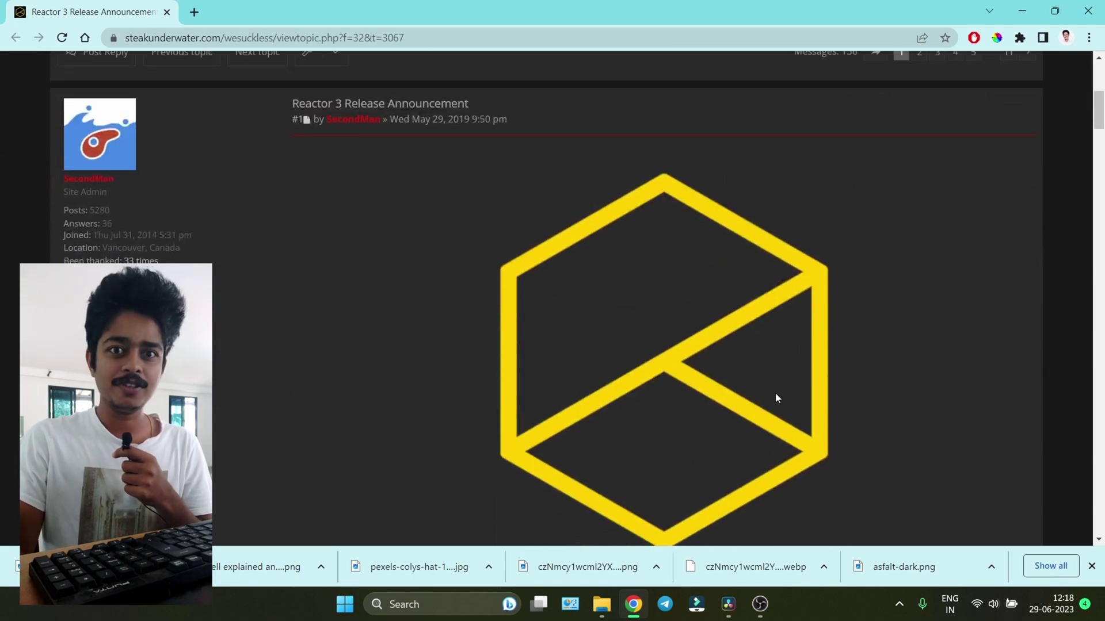
pyautogui.scroll(4, 365, 125)
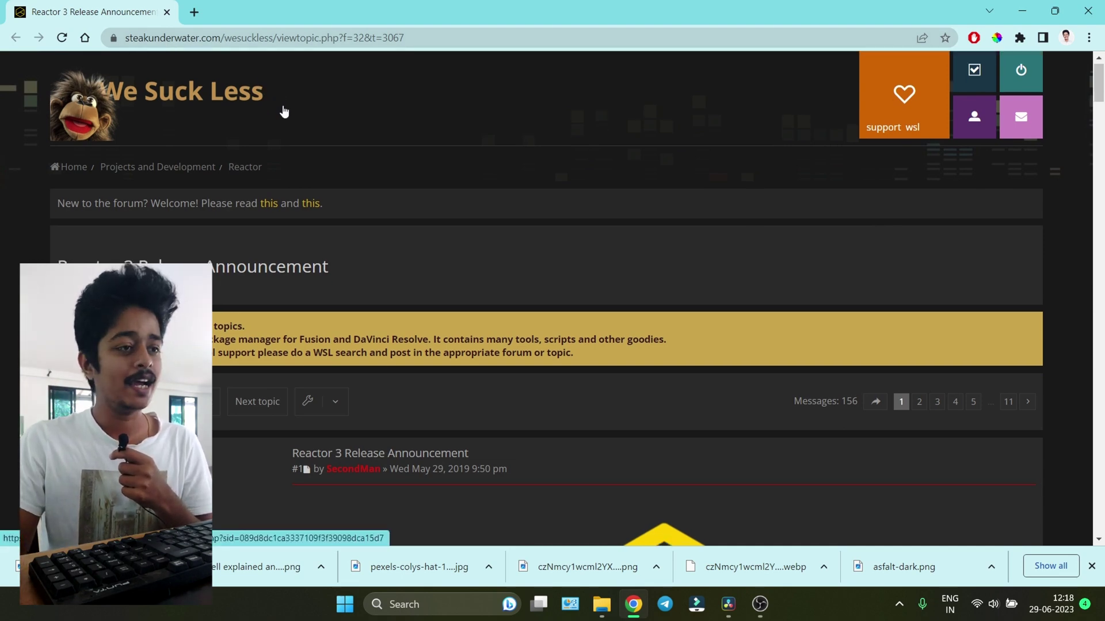
pyautogui.scroll(-3, 483, 252)
pyautogui.scroll(-3, 499, 274)
pyautogui.scroll(-4, 637, 301)
pyautogui.scroll(-4, 636, 299)
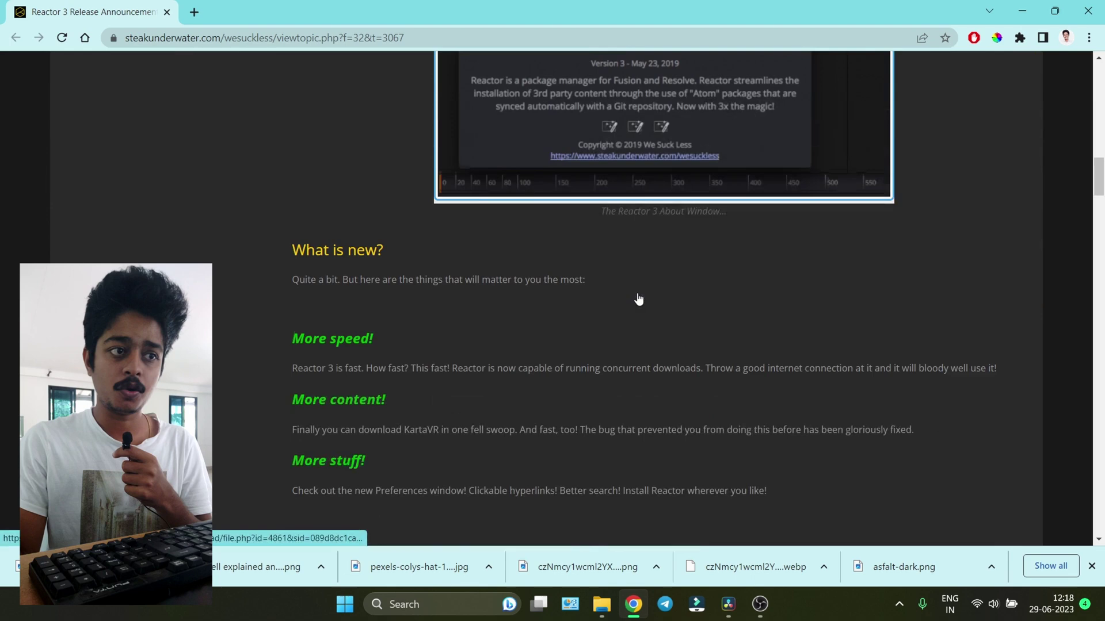
pyautogui.scroll(-3, 637, 300)
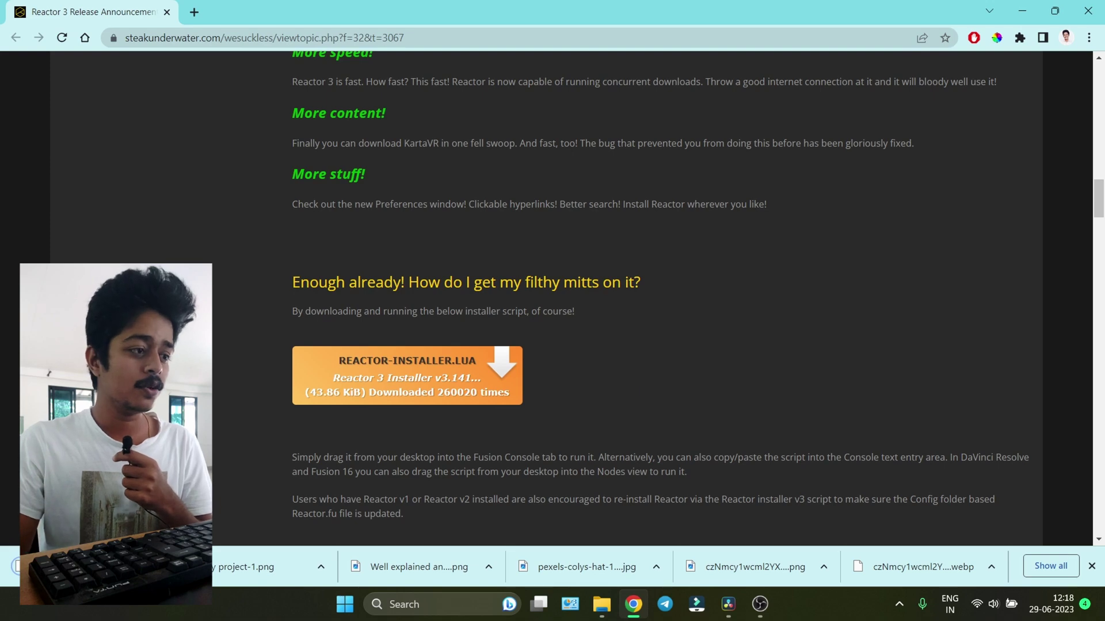
# Return to DaVinci Resolve and open Workspace > Console
pyautogui.click(728, 603)
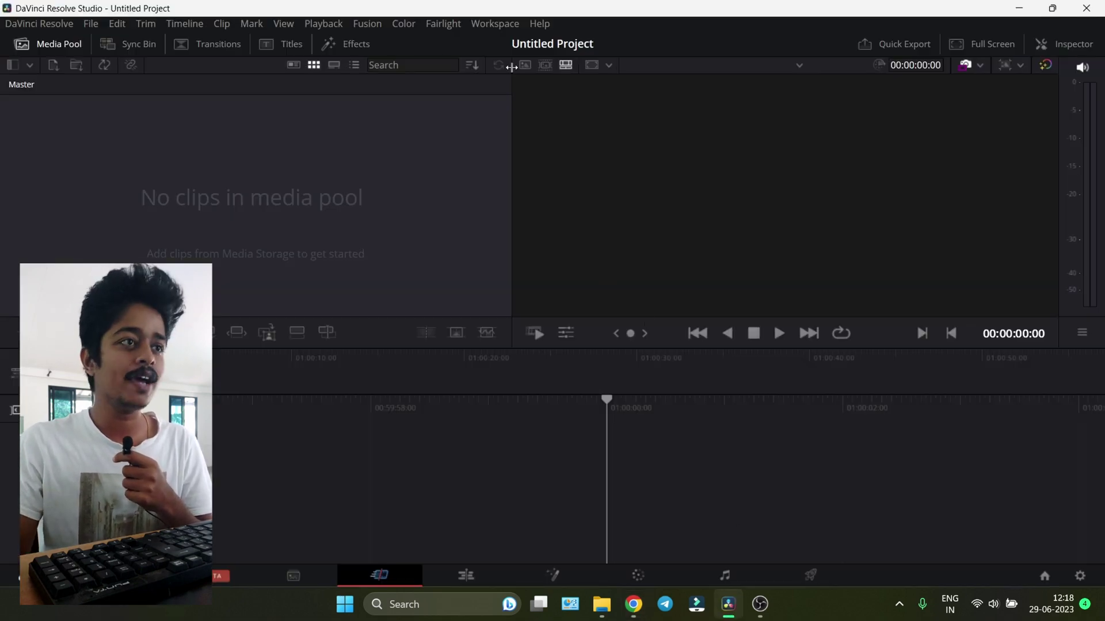
pyautogui.click(495, 24)
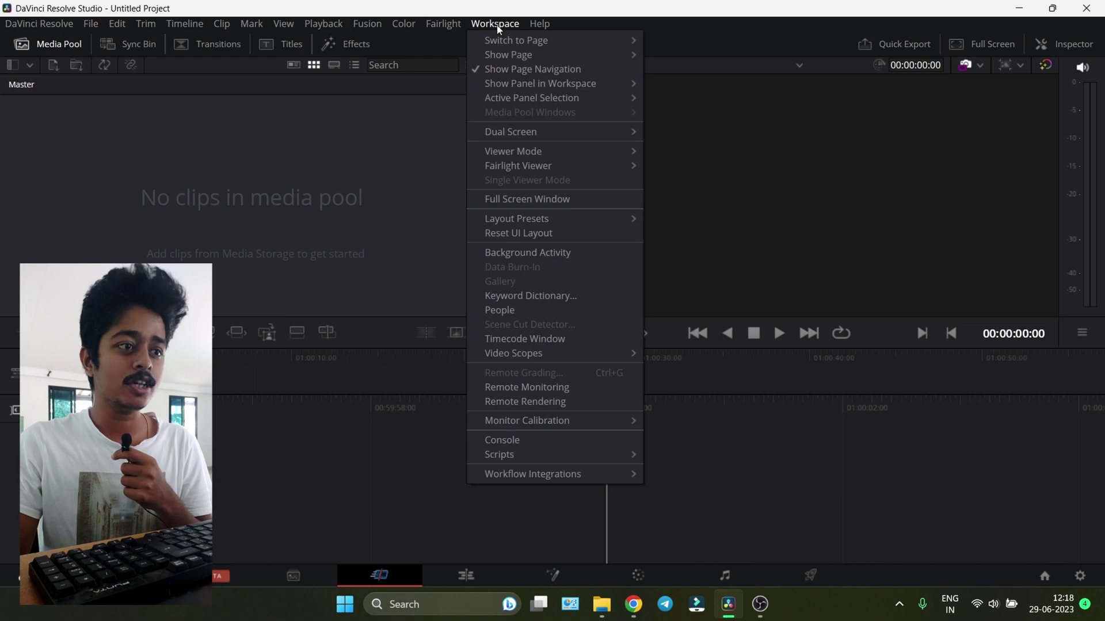
pyautogui.click(556, 442)
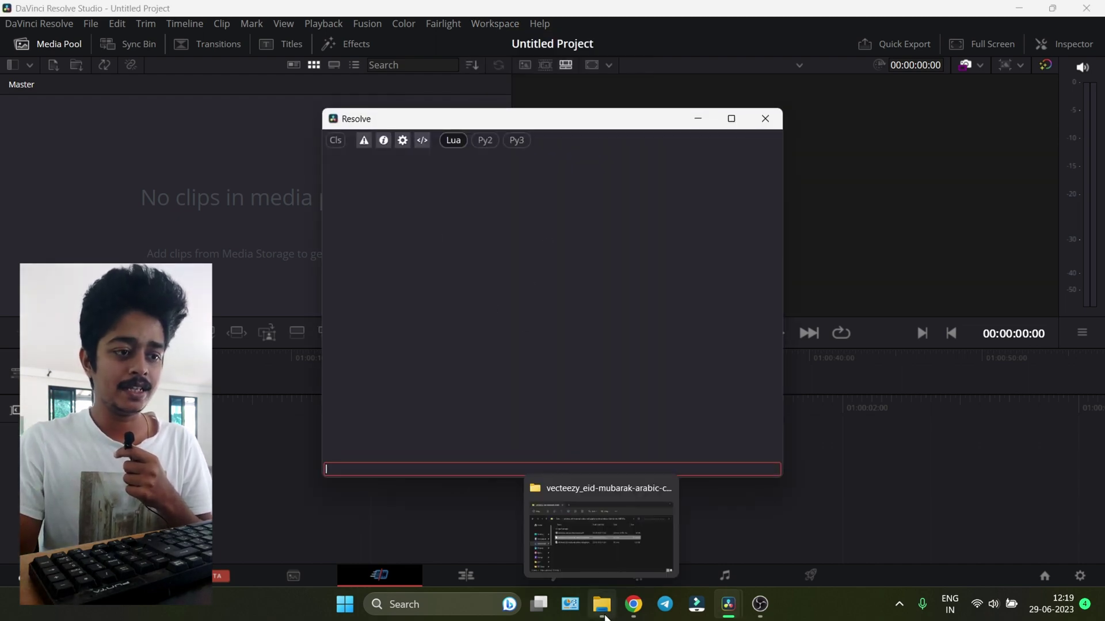
# Drag Reactor-Installer.lua from the Downloads folder onto the Resolve Console to run it
pyautogui.click(601, 604)
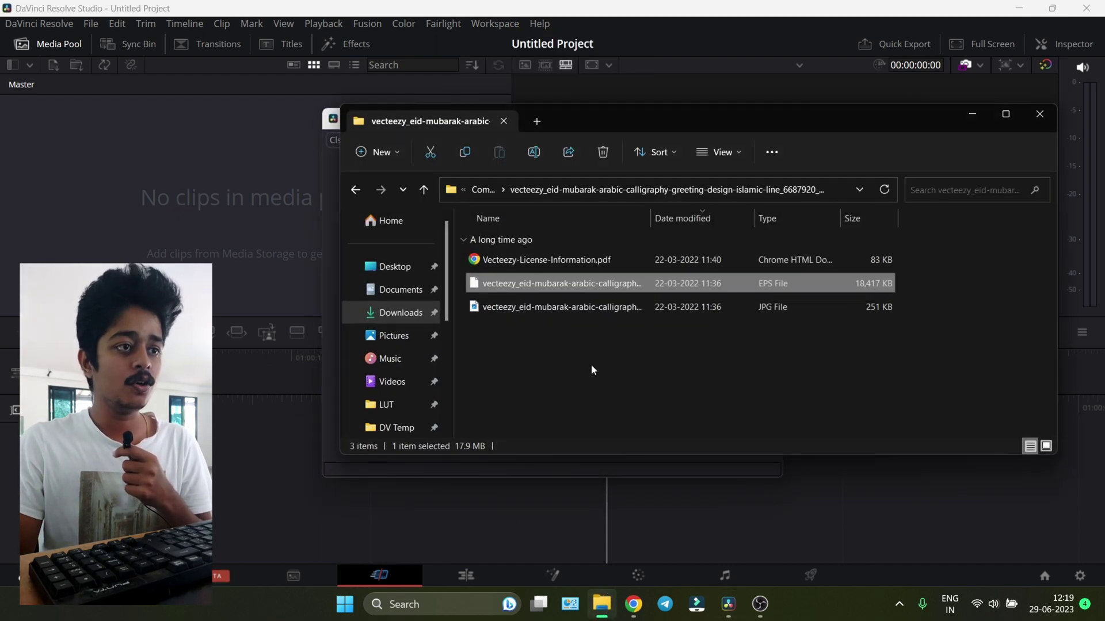
pyautogui.click(395, 312)
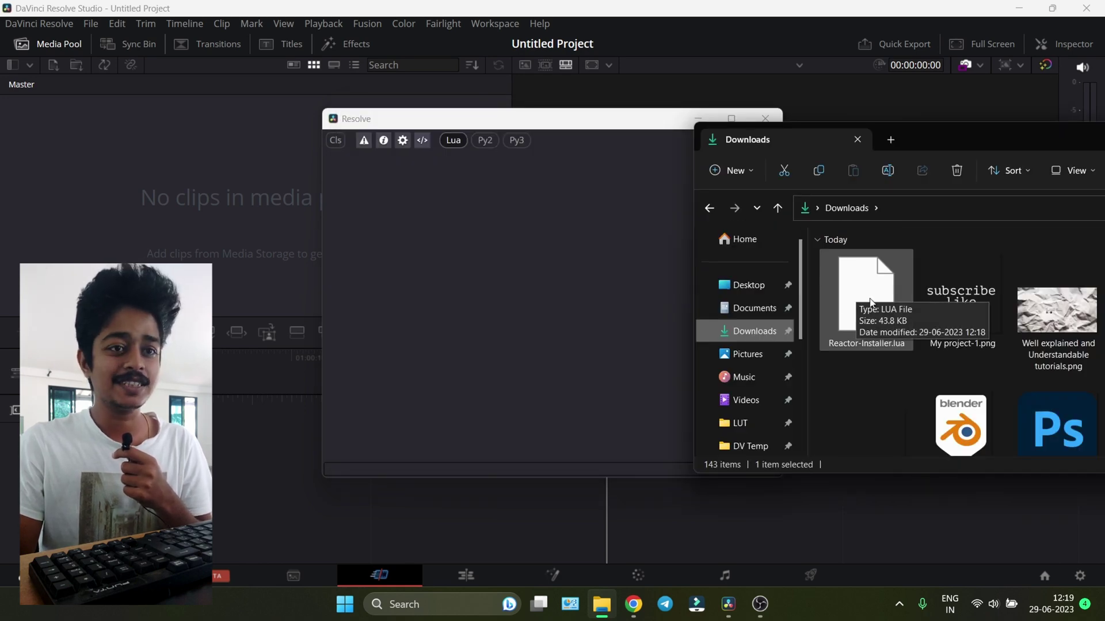
pyautogui.moveTo(854, 294); pyautogui.dragTo(532, 268)
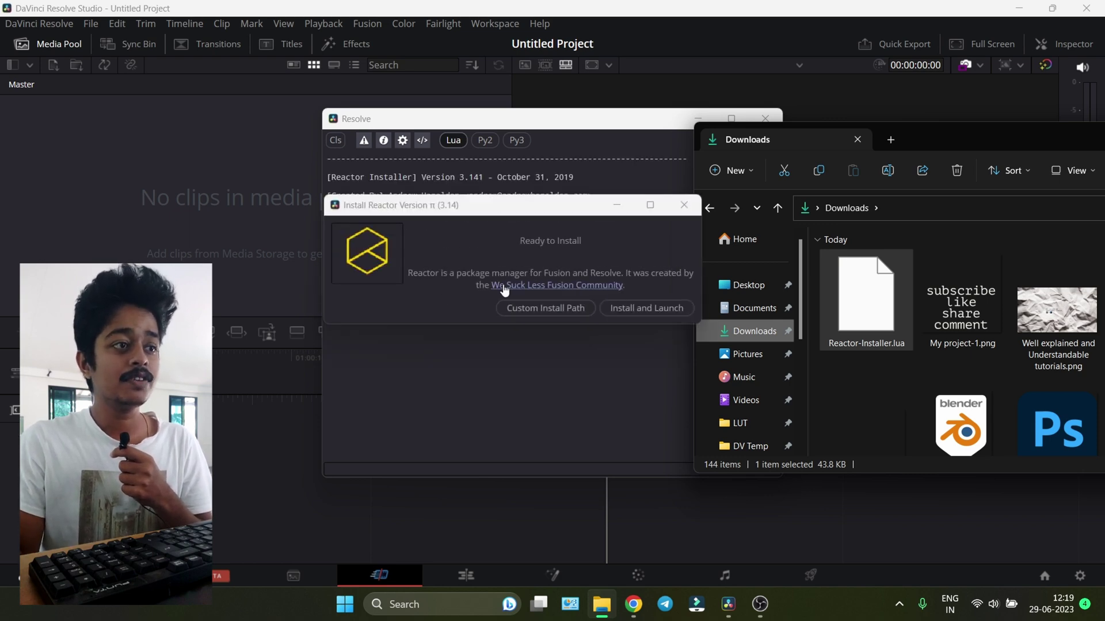
# Choose Install and Launch in the Install Reactor dialog
pyautogui.click(650, 308)
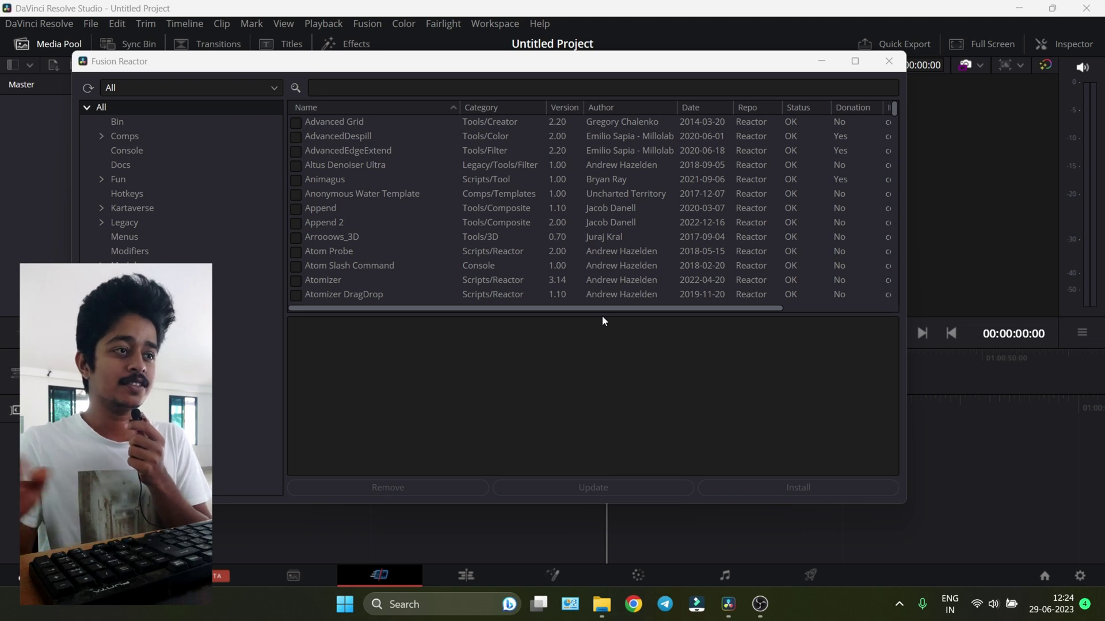
pyautogui.scroll(-2, 397, 247)
pyautogui.scroll(-2, 396, 246)
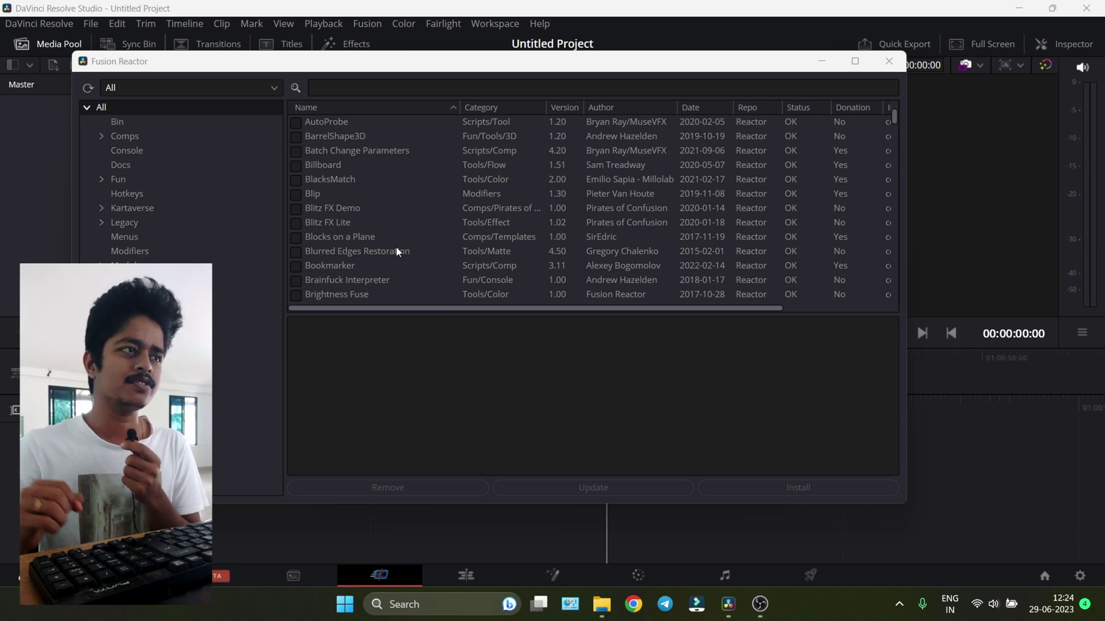
# Close the Fusion Reactor window and the Console window
pyautogui.click(899, 60)
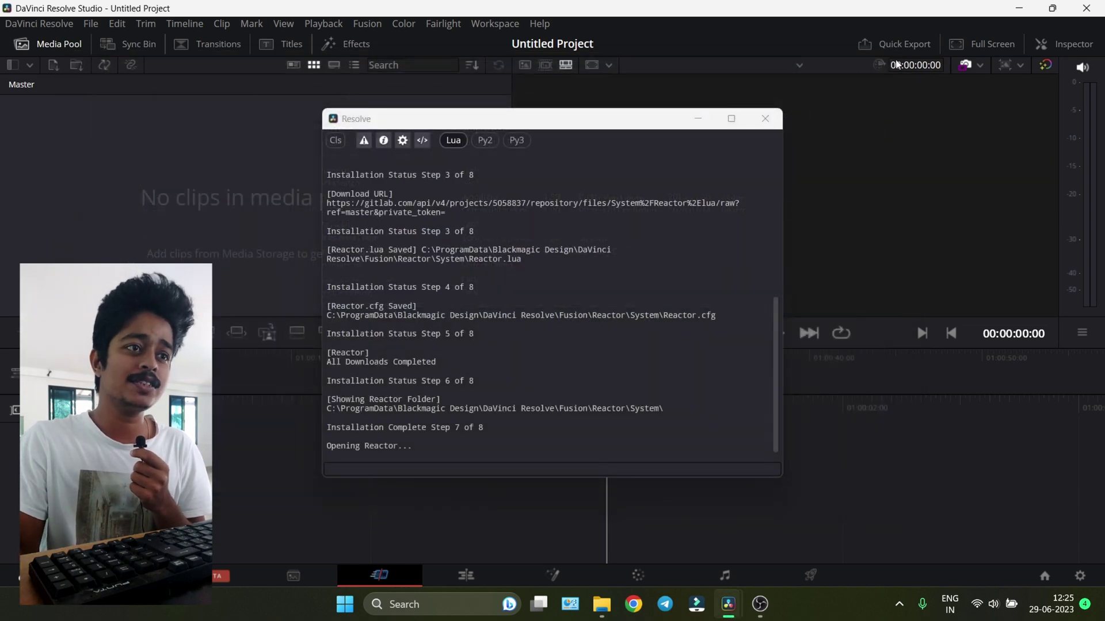
pyautogui.click(766, 118)
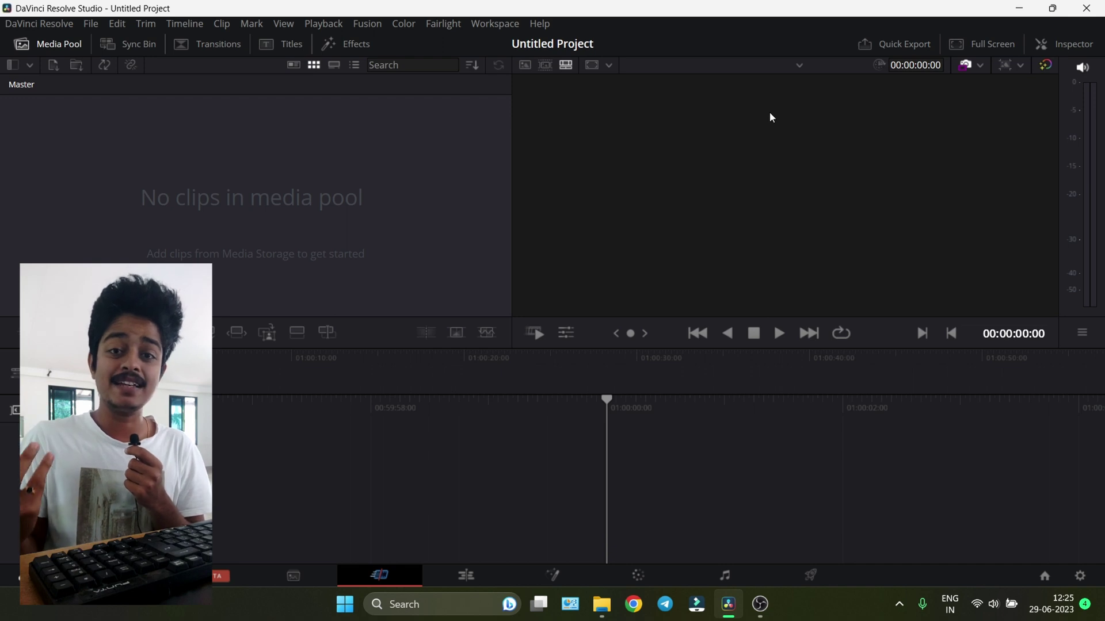
# Launch Reactor via Workspace > Scripts > Comp > Reactor > Open Reactor
pyautogui.click(495, 24)
pyautogui.moveTo(552, 453)
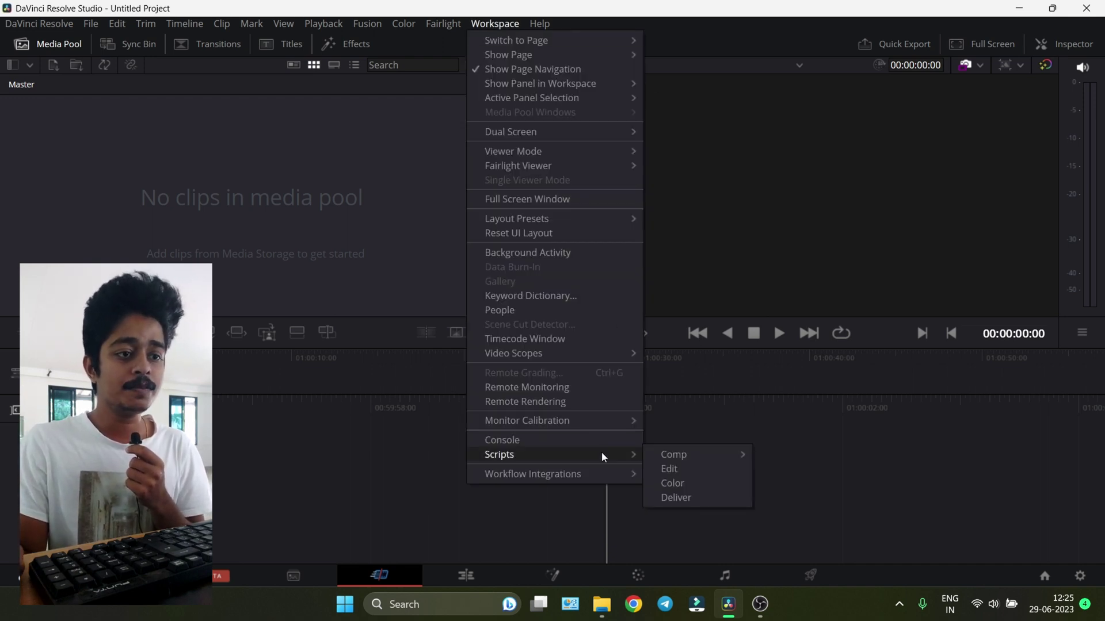
pyautogui.moveTo(674, 454)
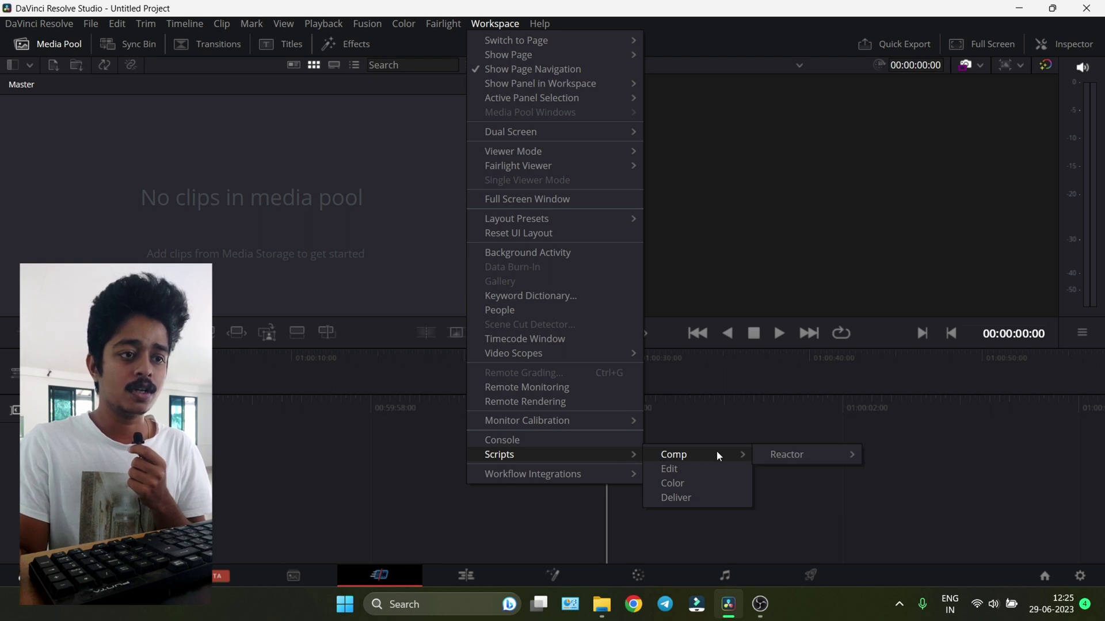
pyautogui.moveTo(786, 454)
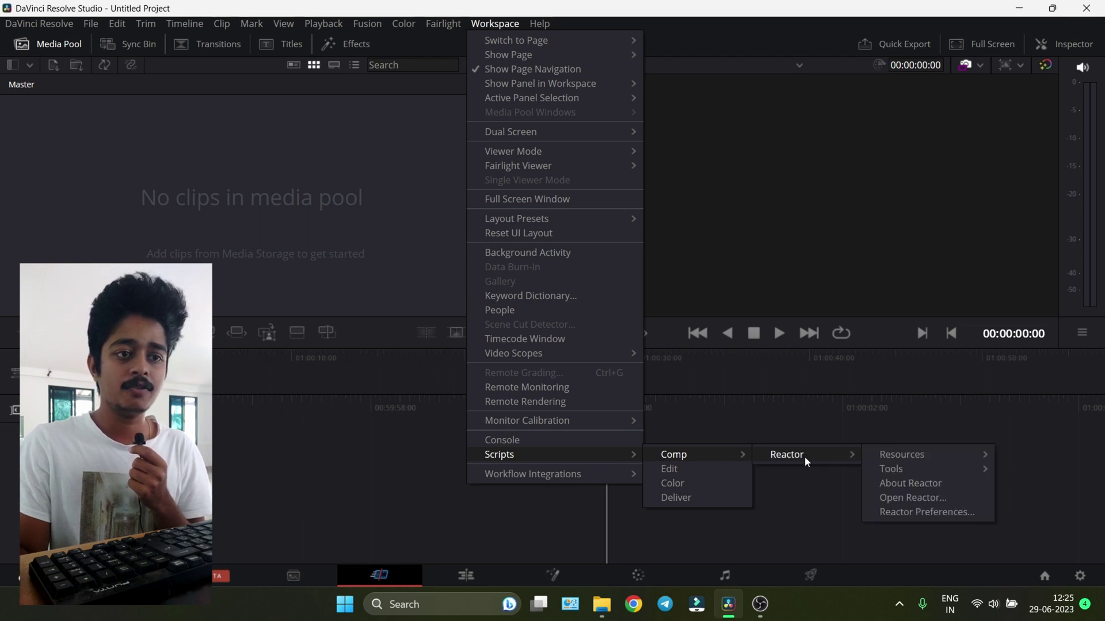
pyautogui.click(920, 499)
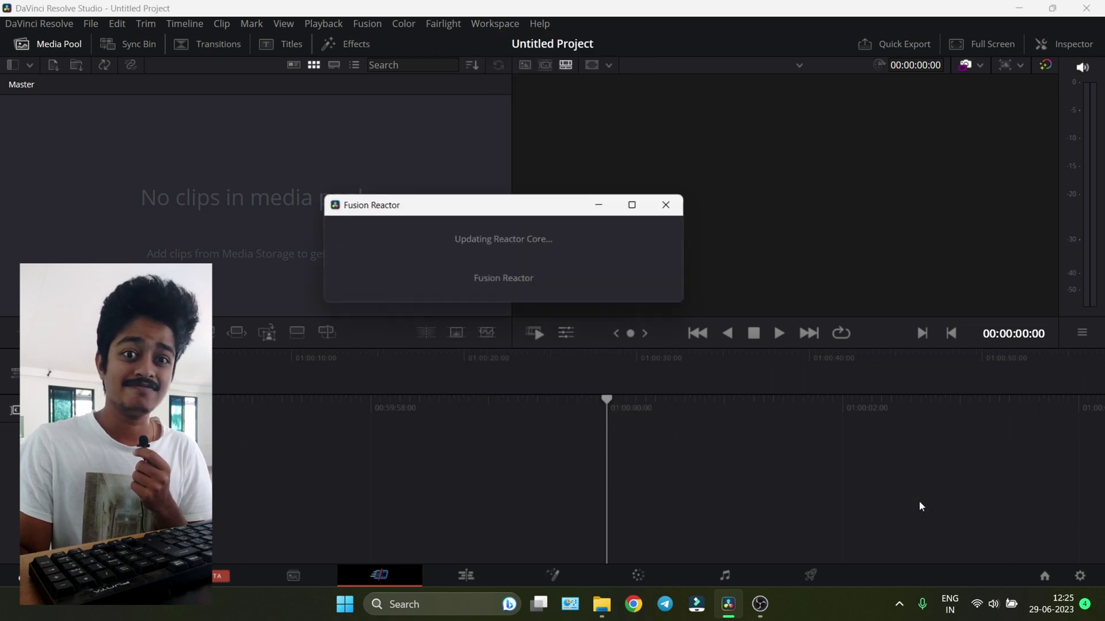